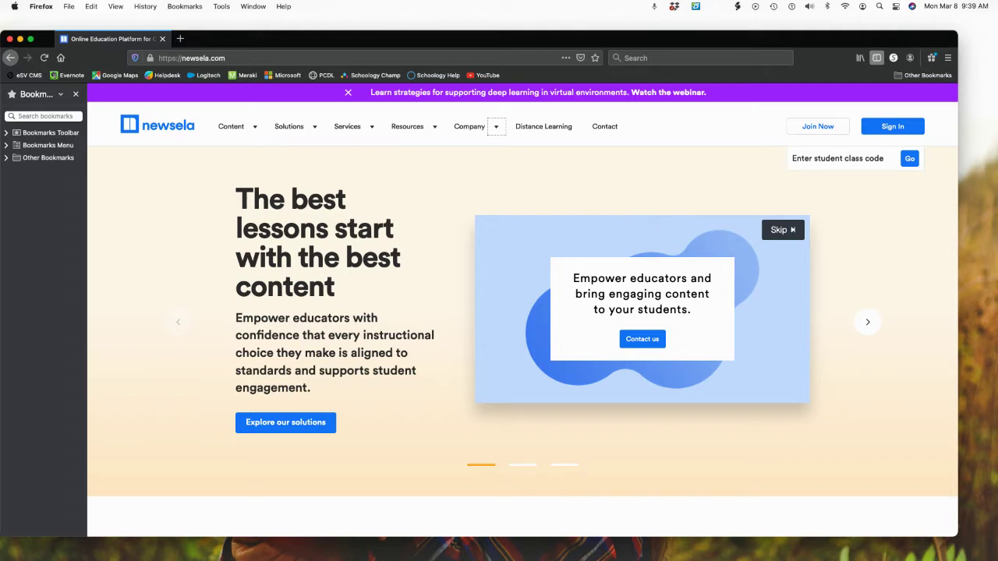
- Bring the page1–page3 sign-up screenshots into view, centring the faculty account form over the browser
{"action": "left_click_drag", "start_coordinate": [997, 143], "coordinate": [402, 117]}
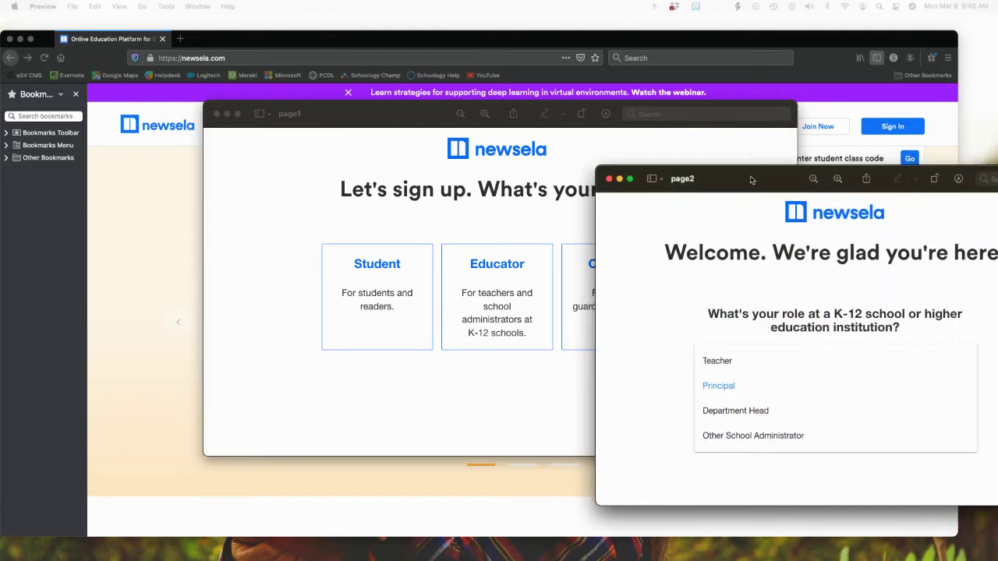
{"action": "left_click_drag", "start_coordinate": [753, 174], "coordinate": [405, 116]}
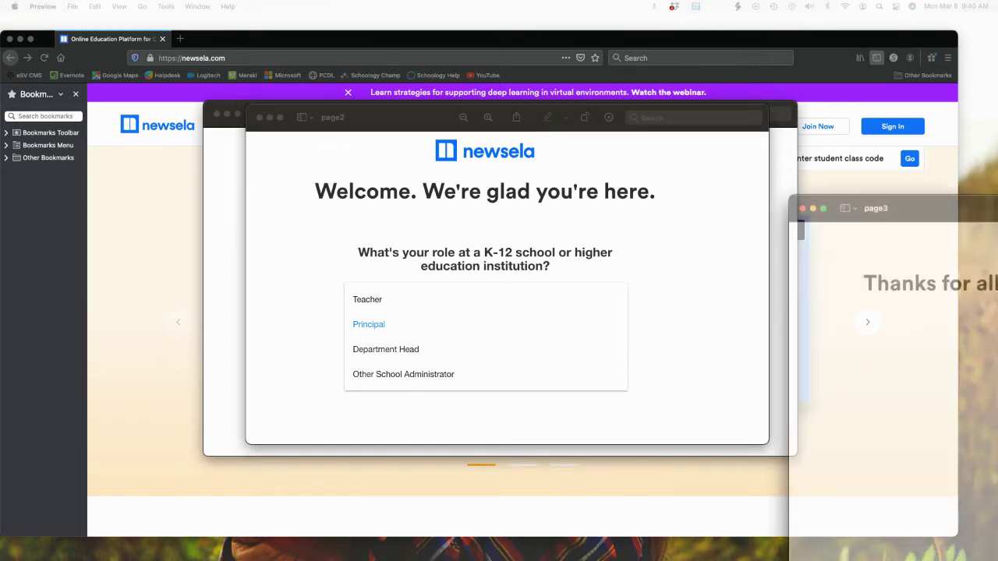
{"action": "left_click_drag", "start_coordinate": [644, 103], "coordinate": [398, 78]}
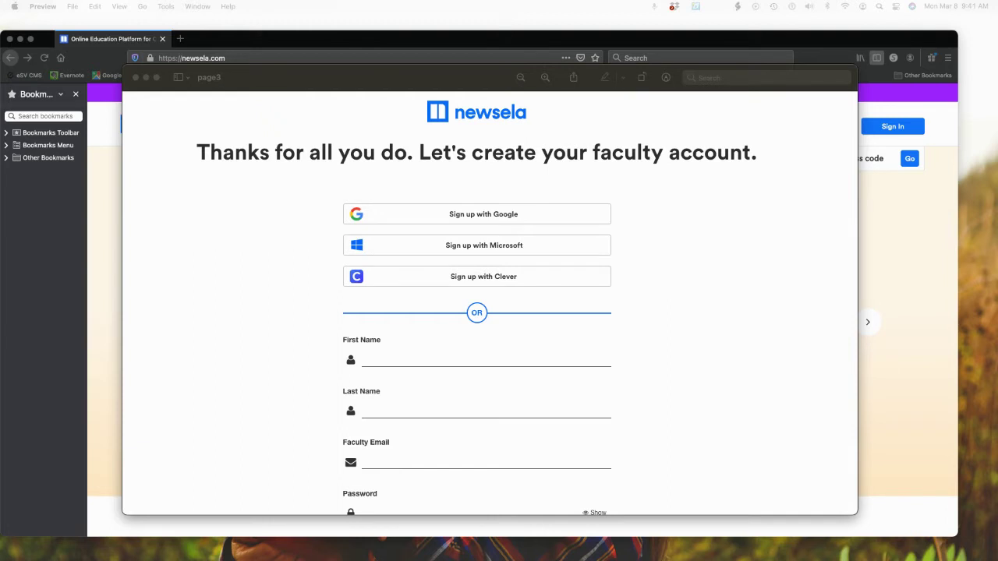
- Show onboarding screenshots page4 through page7, ending on the 'Tell us what you teach' screen
{"action": "left_click_drag", "start_coordinate": [586, 116], "coordinate": [374, 140]}
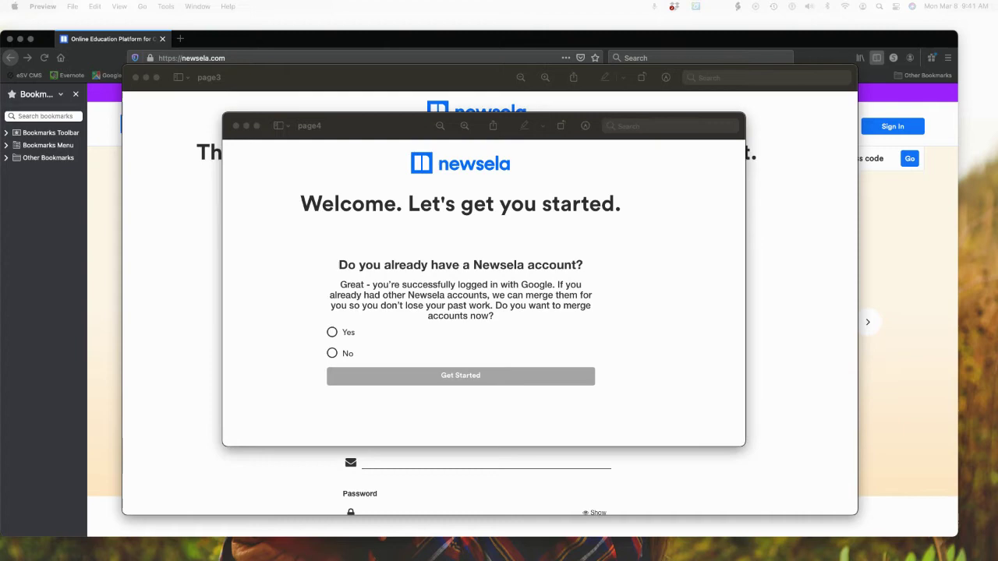
{"action": "left_click_drag", "start_coordinate": [997, 265], "coordinate": [488, 127]}
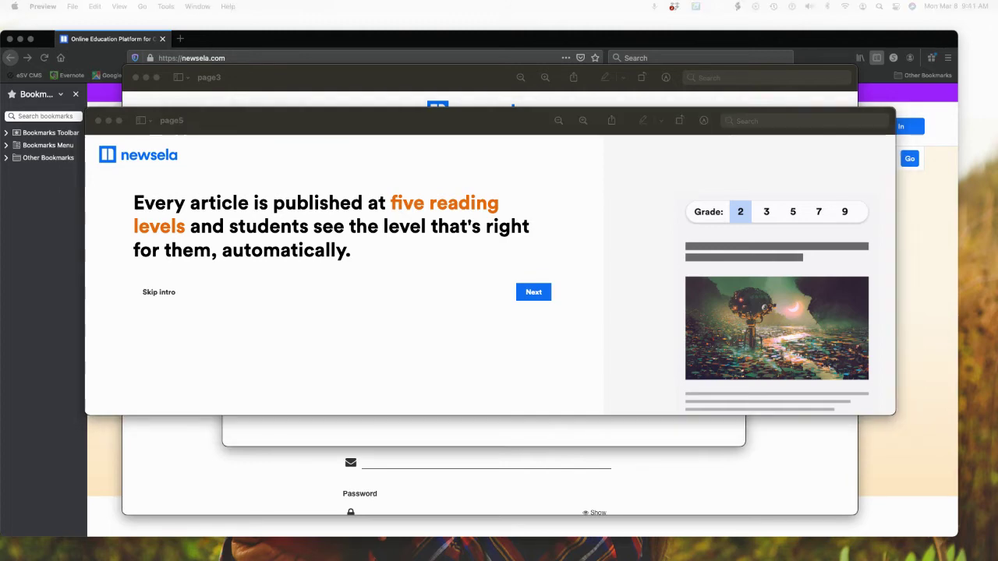
{"action": "left_click_drag", "start_coordinate": [997, 195], "coordinate": [426, 135]}
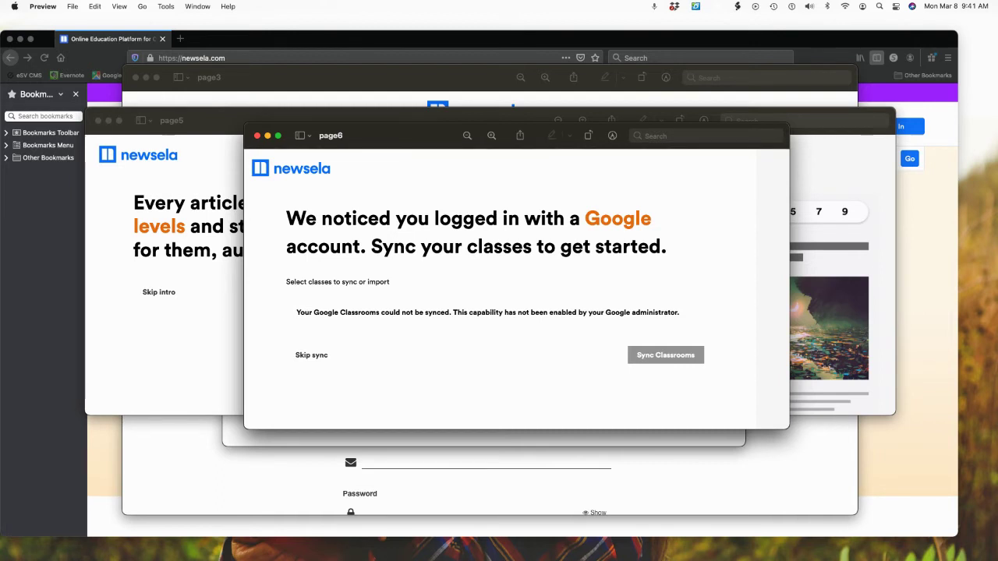
{"action": "left_click_drag", "start_coordinate": [990, 265], "coordinate": [385, 97]}
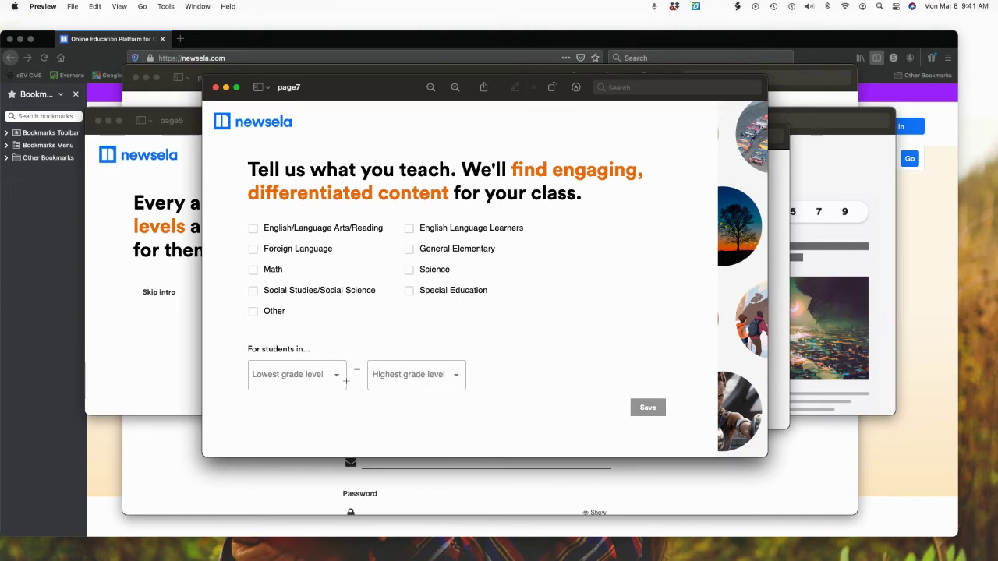
- Sign in to Newsela as the educator and preview the Browse and Your Content menus
{"action": "left_click", "coordinate": [945, 247]}
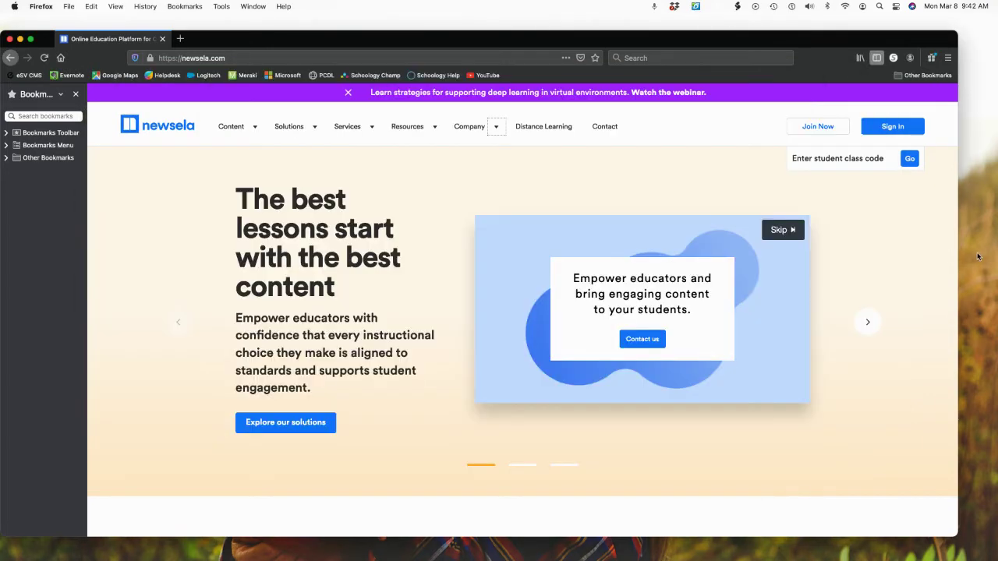
{"action": "left_click", "coordinate": [895, 130]}
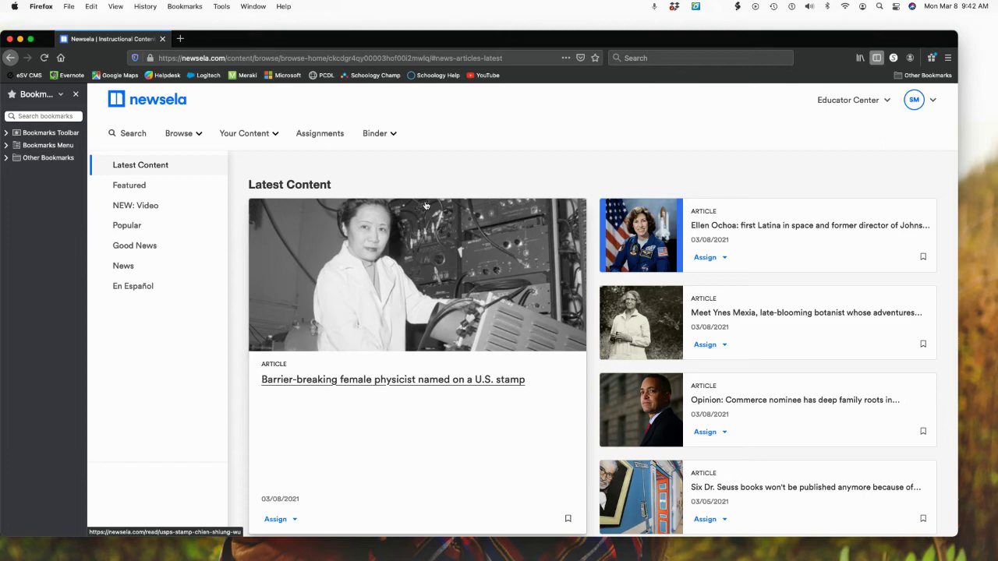
{"action": "left_click", "coordinate": [195, 136]}
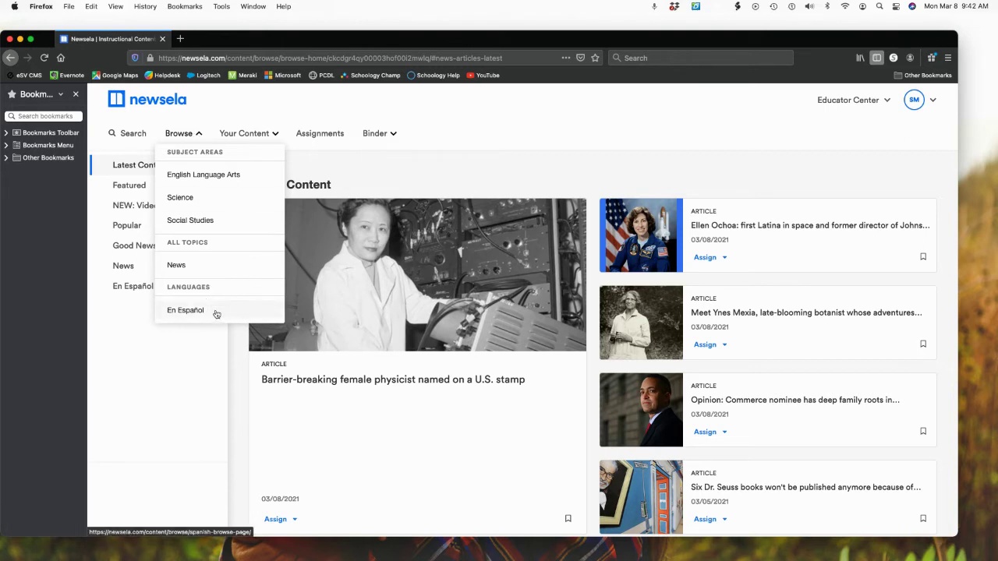
{"action": "left_click", "coordinate": [273, 137]}
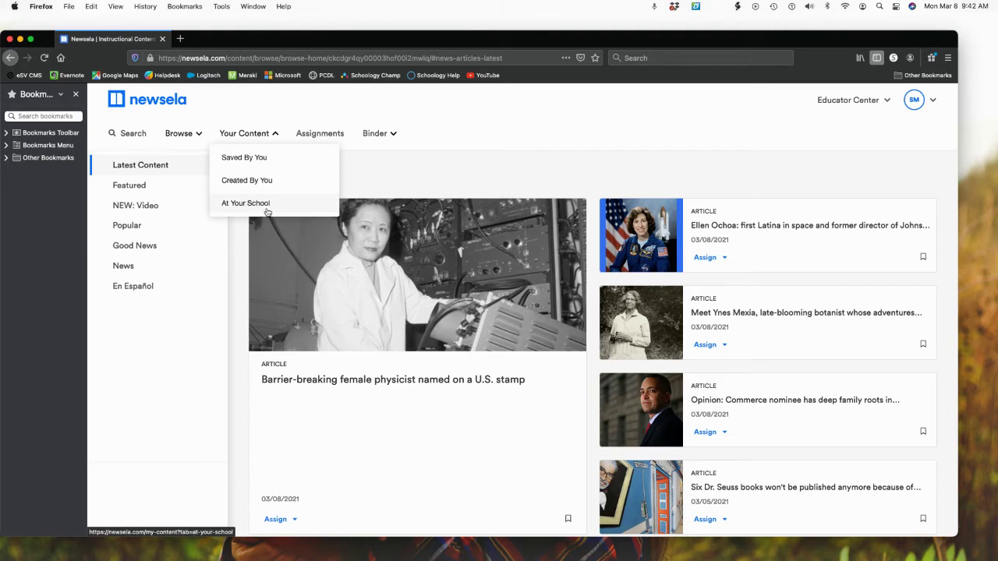
- Visit the Binder's Assignments, Reading Summary and Activity Feed views in turn
{"action": "left_click", "coordinate": [334, 134]}
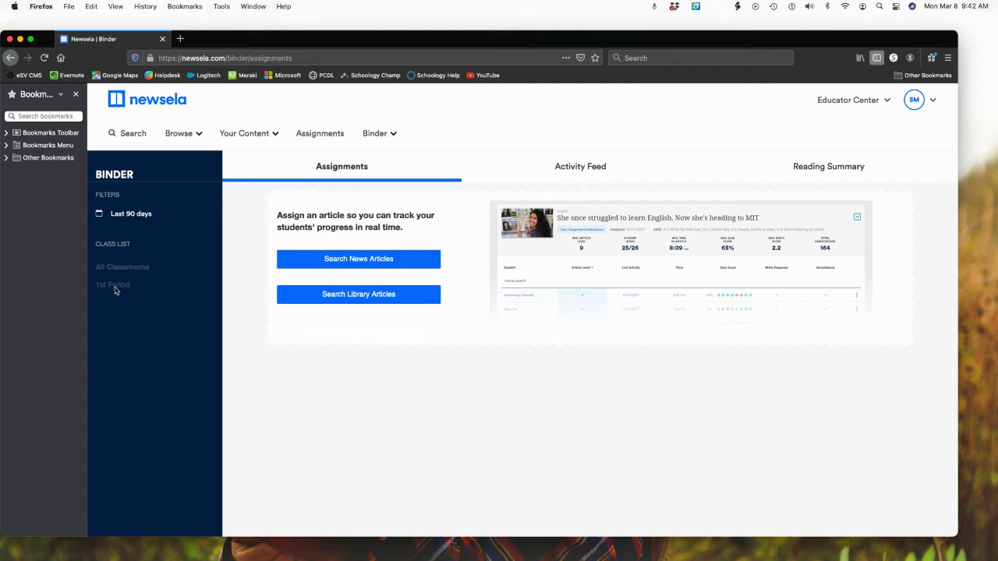
{"action": "left_click", "coordinate": [394, 134]}
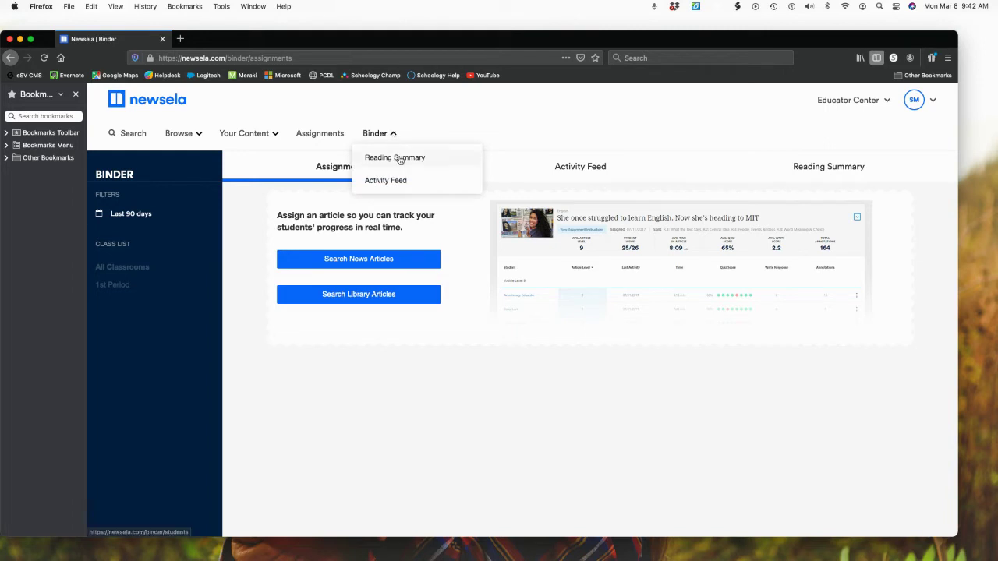
{"action": "left_click", "coordinate": [399, 159]}
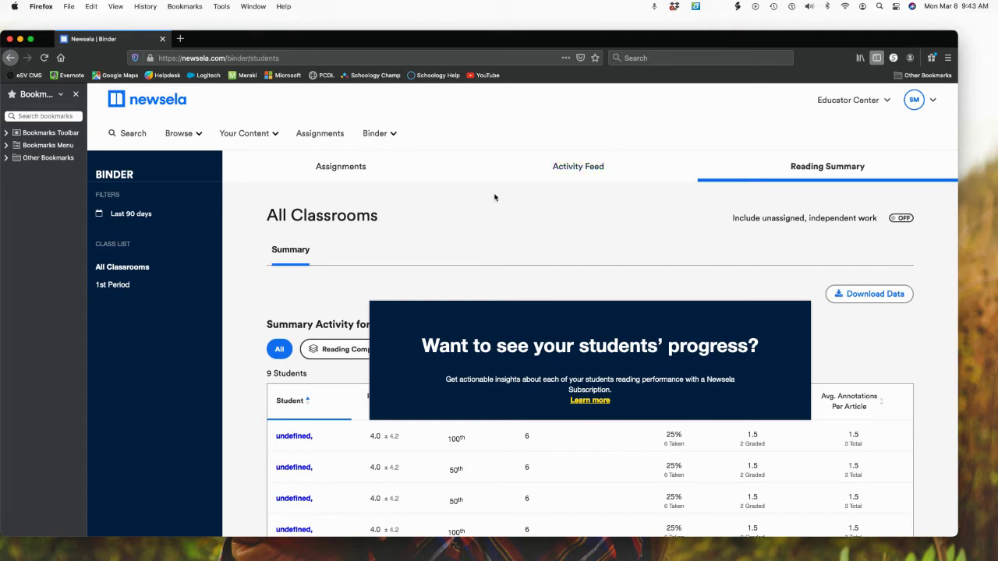
{"action": "left_click", "coordinate": [392, 133]}
{"action": "left_click", "coordinate": [395, 180]}
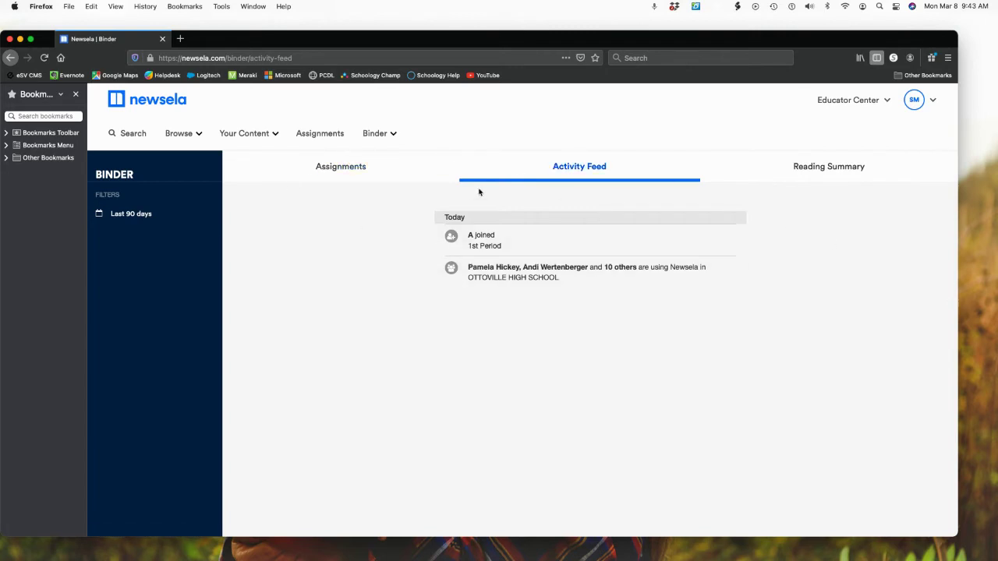
- View the Saved By You content, then open the Newsela Community from Educator Center
{"action": "left_click", "coordinate": [255, 134]}
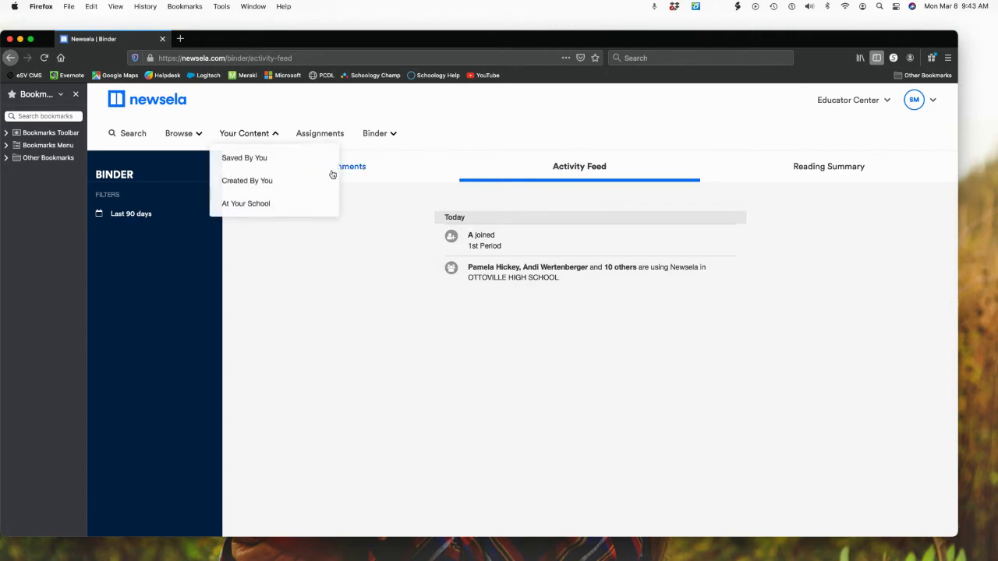
{"action": "left_click", "coordinate": [240, 161]}
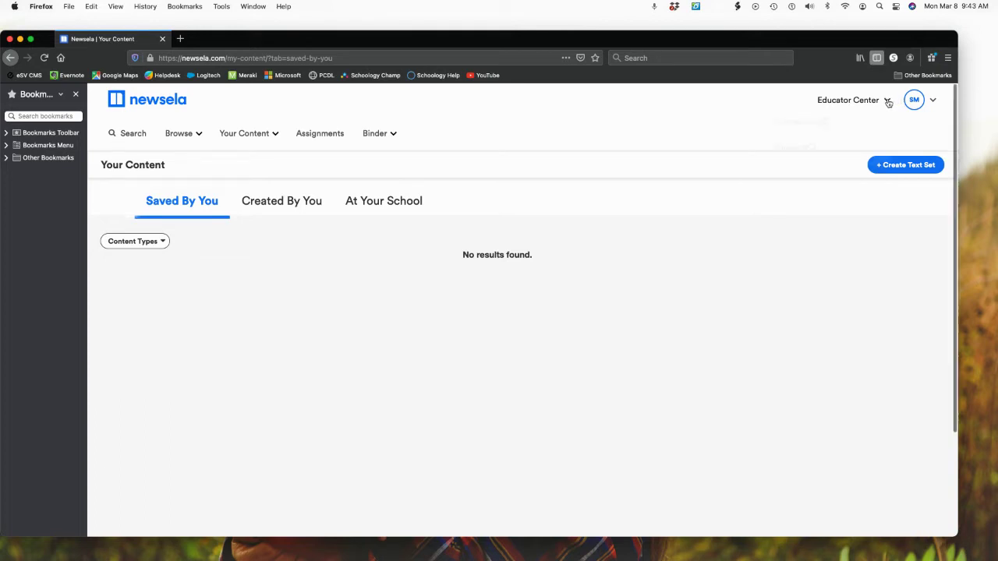
{"action": "left_click", "coordinate": [887, 101]}
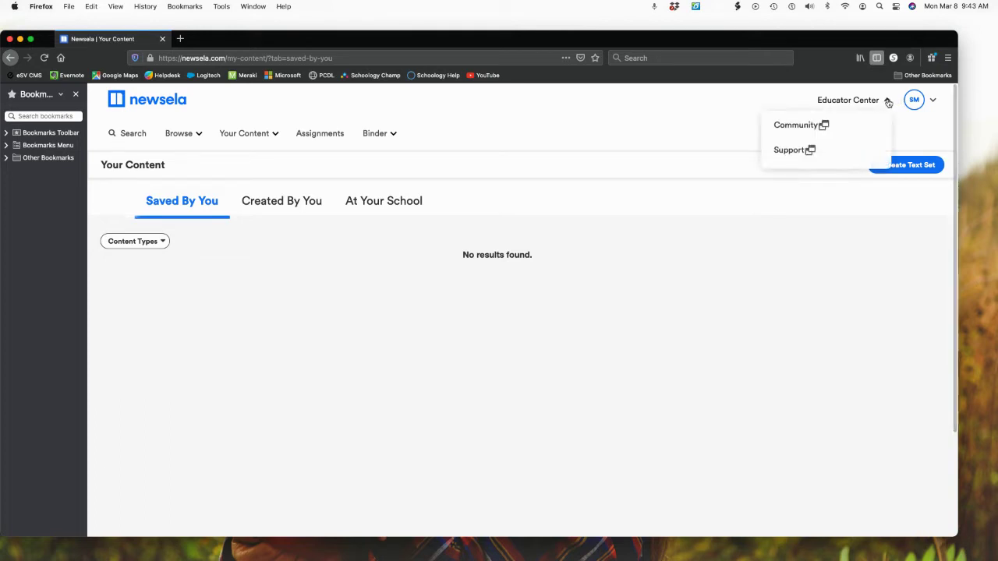
{"action": "left_click", "coordinate": [813, 127]}
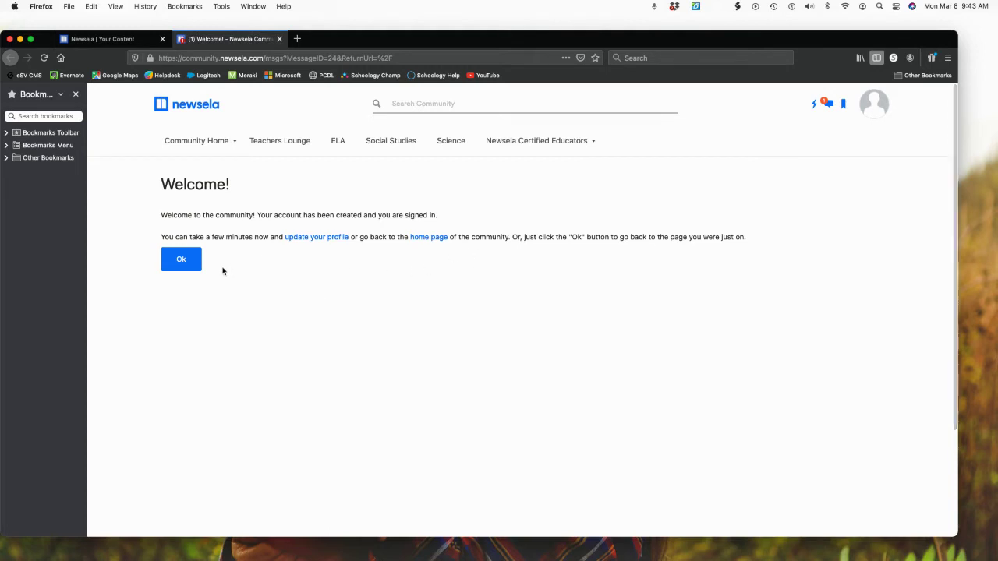
- Open Newsela's Latest Content page in a third tab via the Community's Newsela logo
{"action": "mouse_move", "coordinate": [209, 141]}
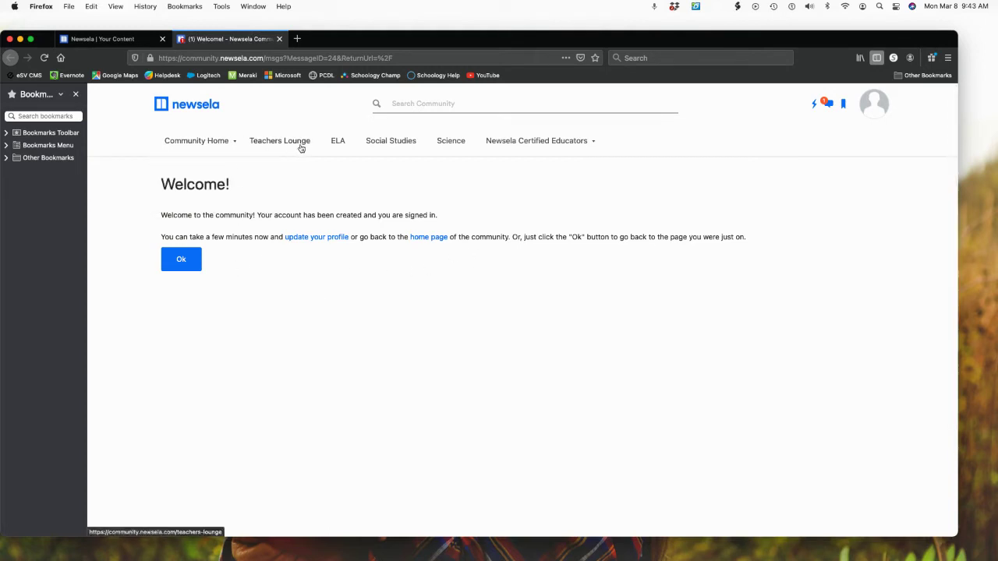
{"action": "mouse_move", "coordinate": [587, 148]}
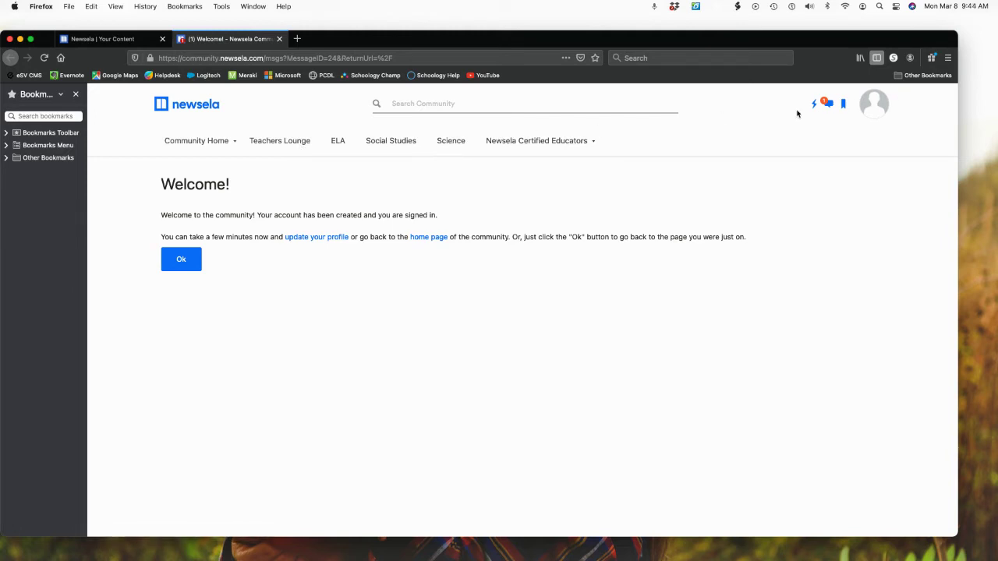
{"action": "left_click", "coordinate": [205, 109]}
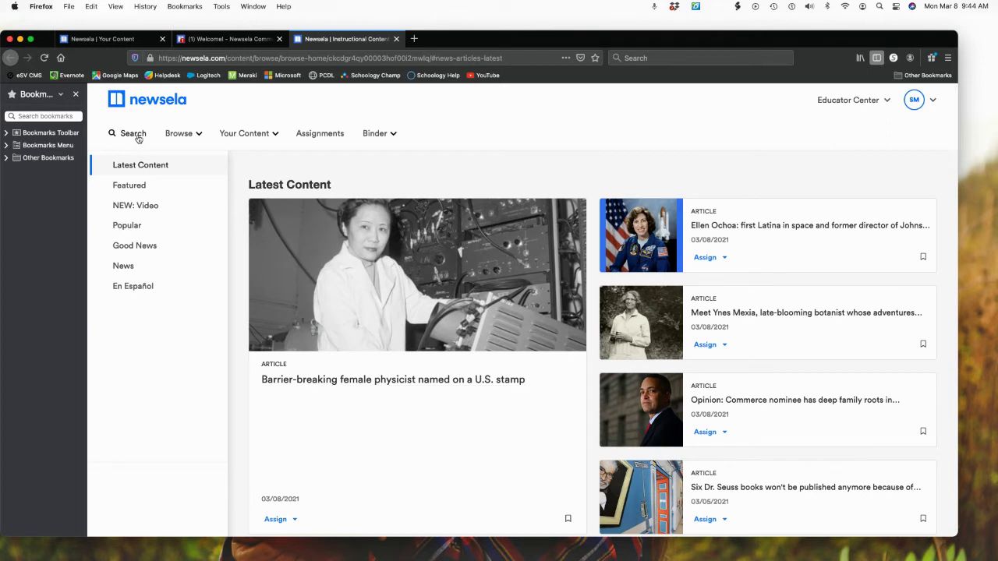
- Search Newsela for 'elephants' and scroll through the article results
{"action": "left_click", "coordinate": [134, 135]}
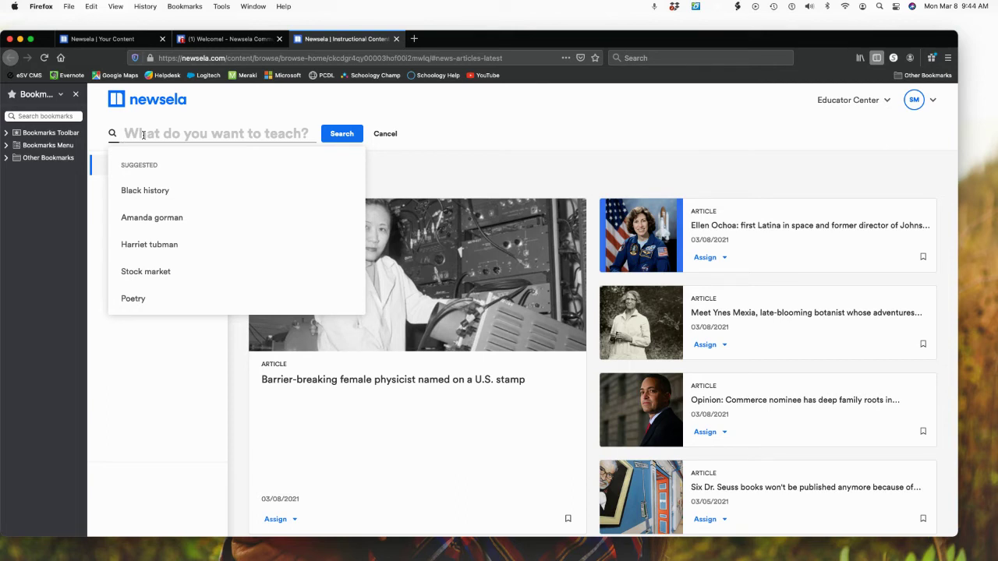
{"action": "type", "text": "ele"}
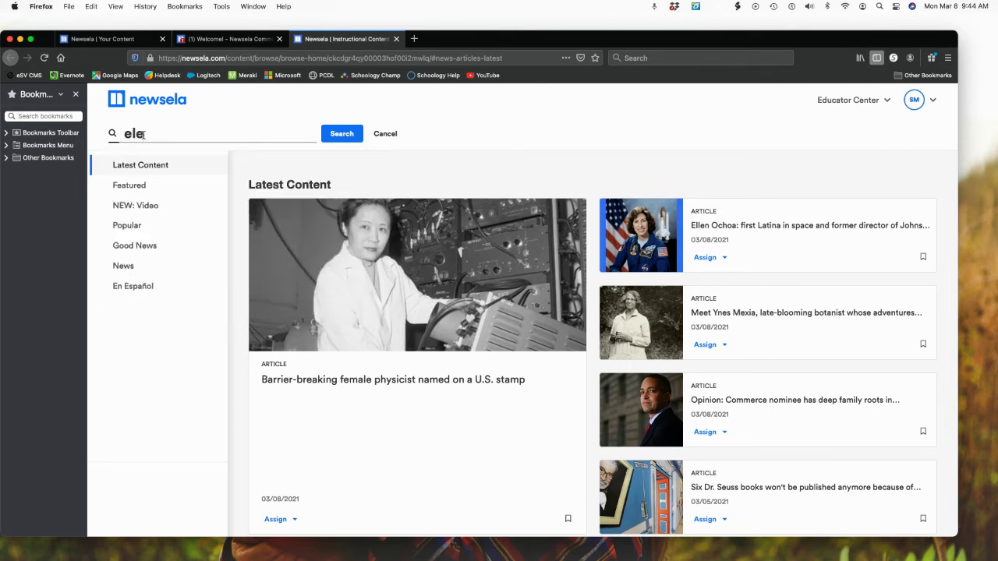
{"action": "type", "text": "phNR"}
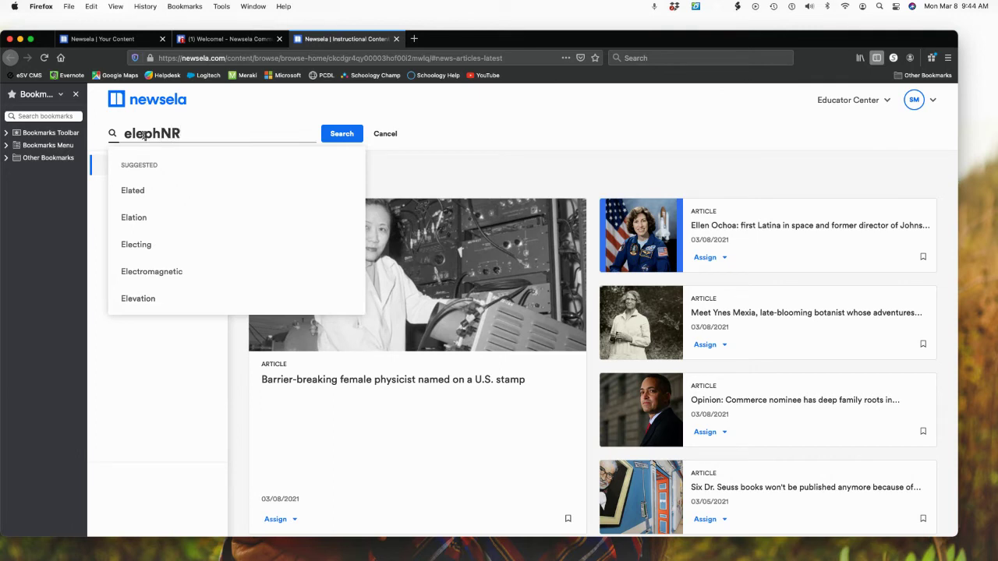
{"action": "key", "text": "BackSpace"}
{"action": "key", "text": "BackSpace"}
{"action": "type", "text": "A"}
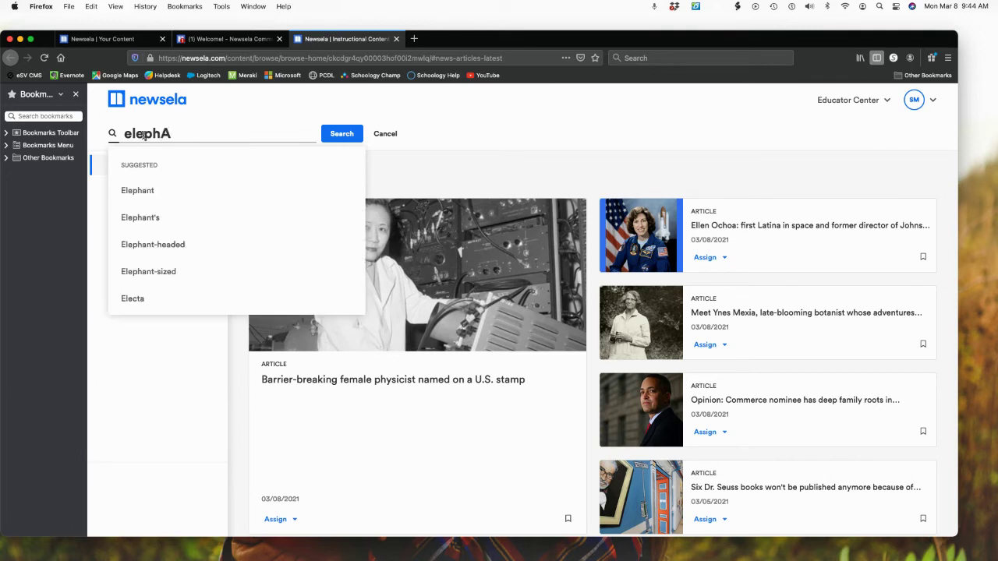
{"action": "key", "text": "BackSpace"}
{"action": "type", "text": "ants"}
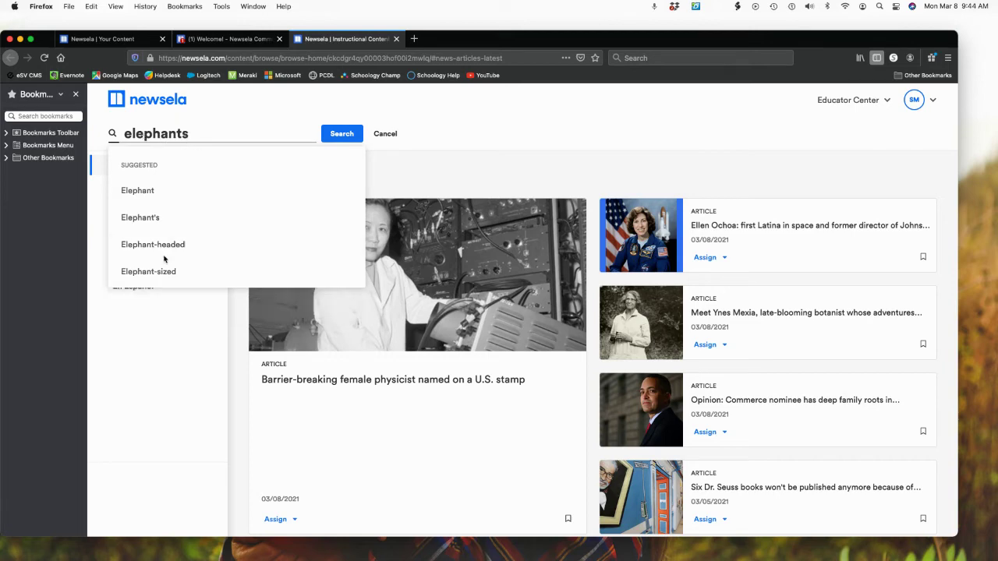
{"action": "left_click", "coordinate": [343, 134]}
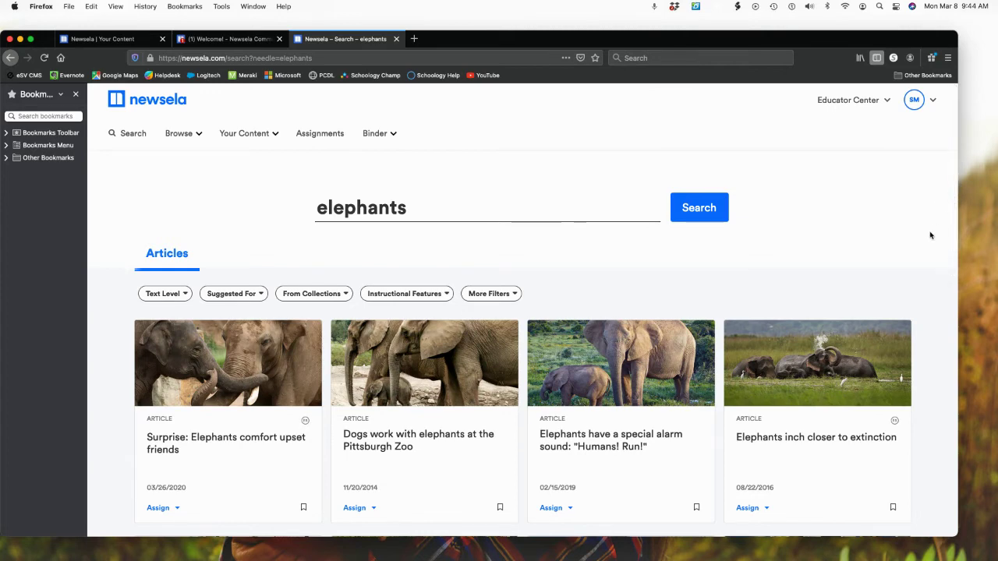
{"action": "scroll", "coordinate": [930, 235], "scroll_direction": "down", "scroll_amount": 3}
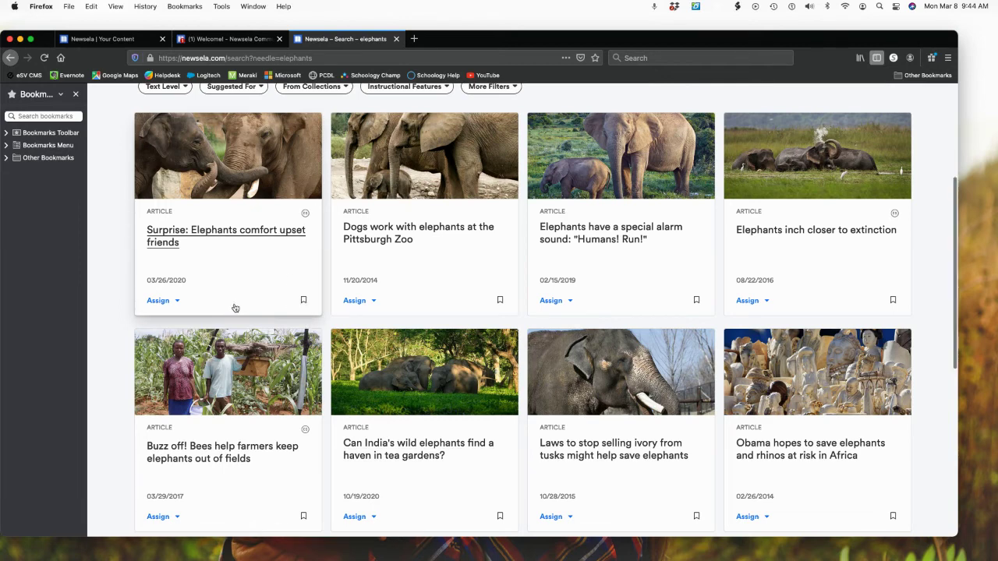
- Create an assignment from the first elephants article, checking its class list before adding a class
{"action": "left_click", "coordinate": [177, 301]}
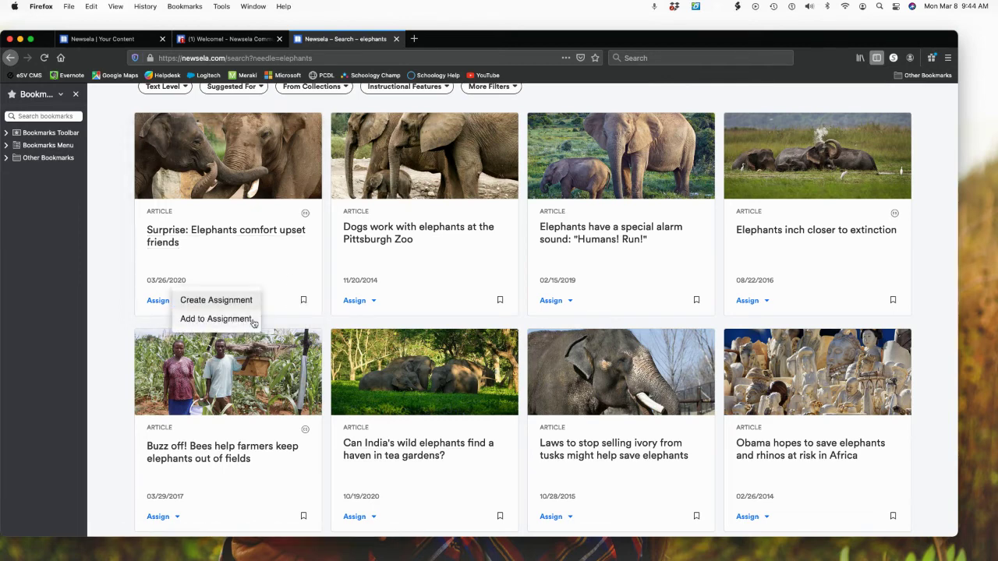
{"action": "left_click", "coordinate": [215, 300]}
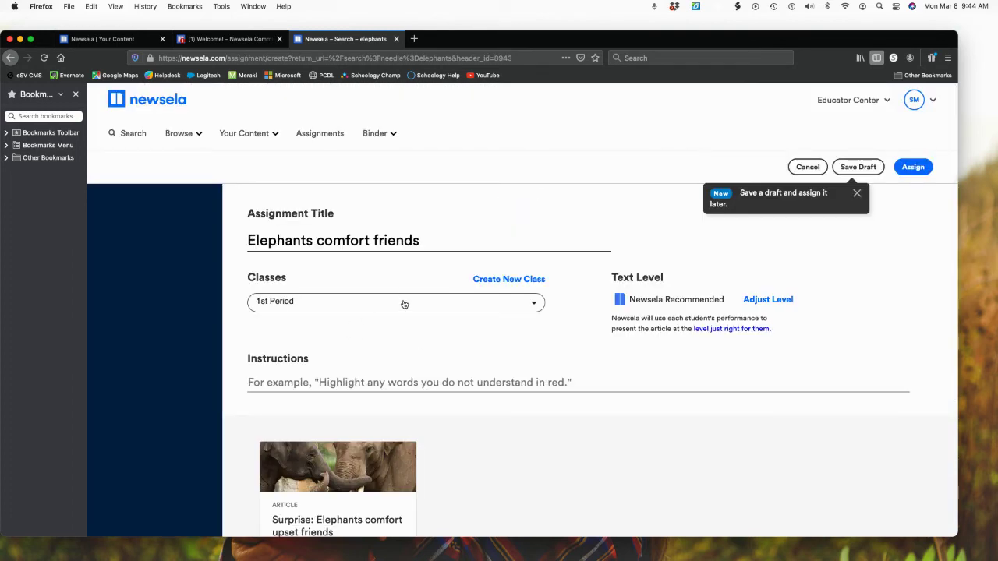
{"action": "left_click", "coordinate": [404, 304]}
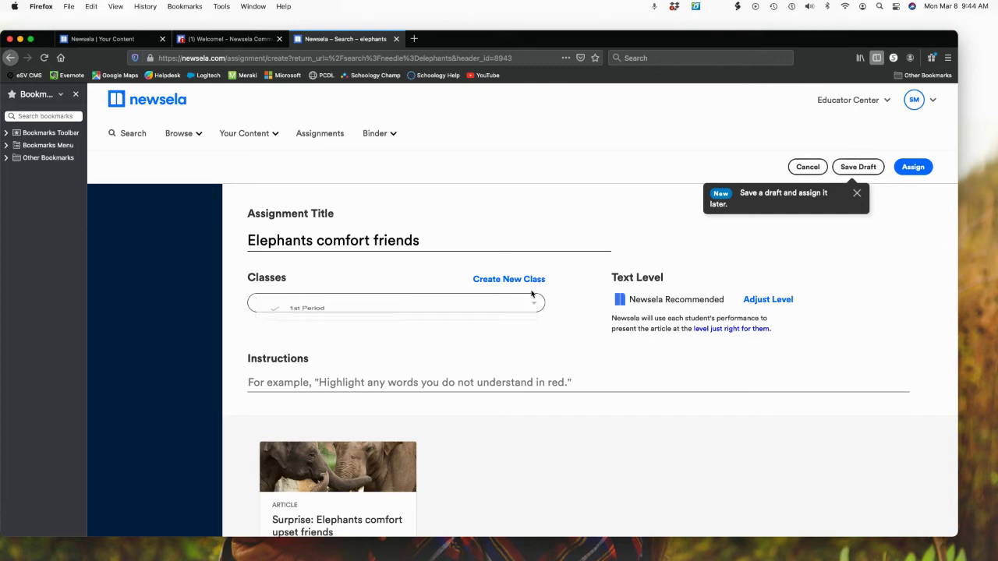
{"action": "left_click", "coordinate": [614, 216]}
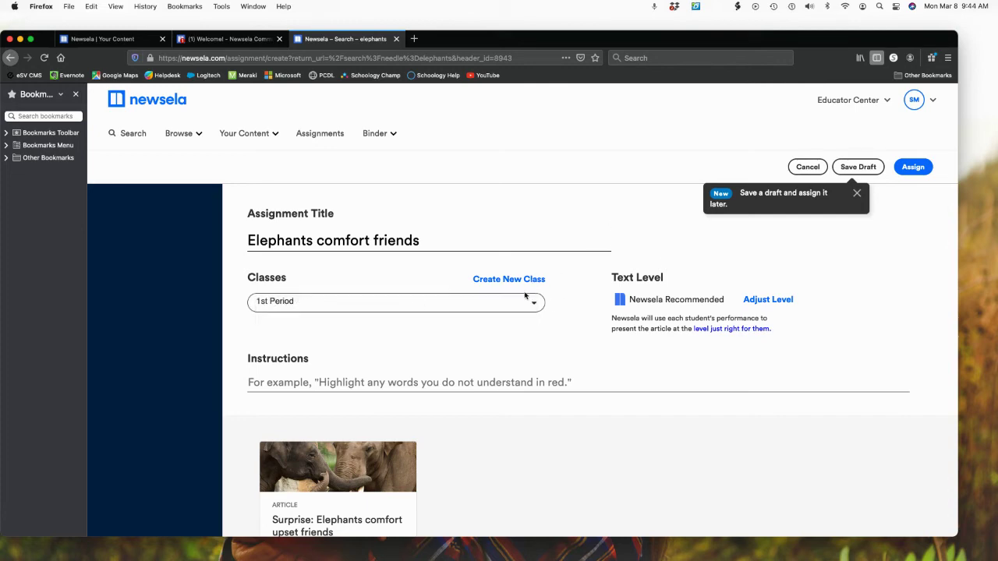
{"action": "left_click", "coordinate": [519, 281]}
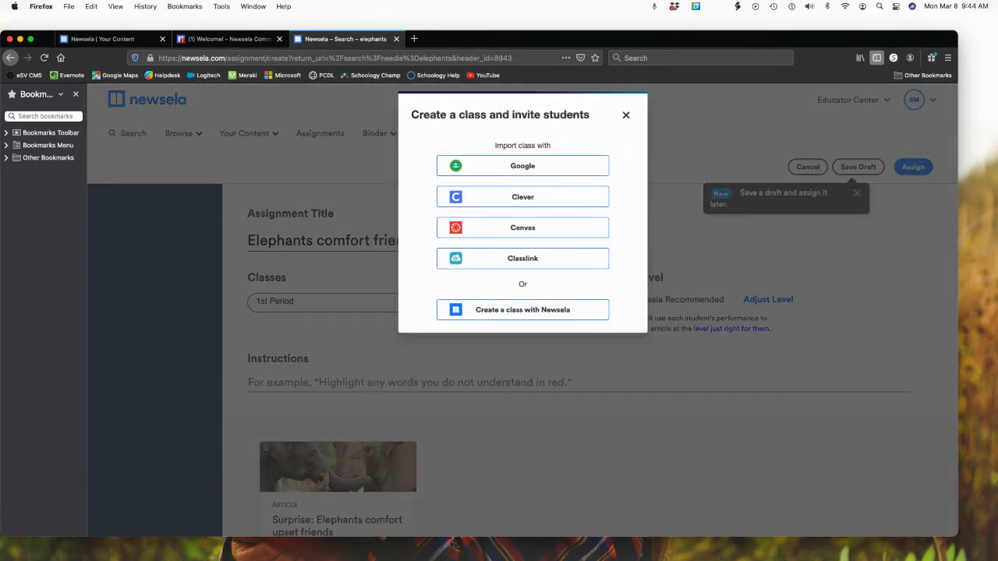
- Create the 2nd period class in Newsela as Grade 5 Science with the Elementary Content Filter on
{"action": "left_click", "coordinate": [537, 310]}
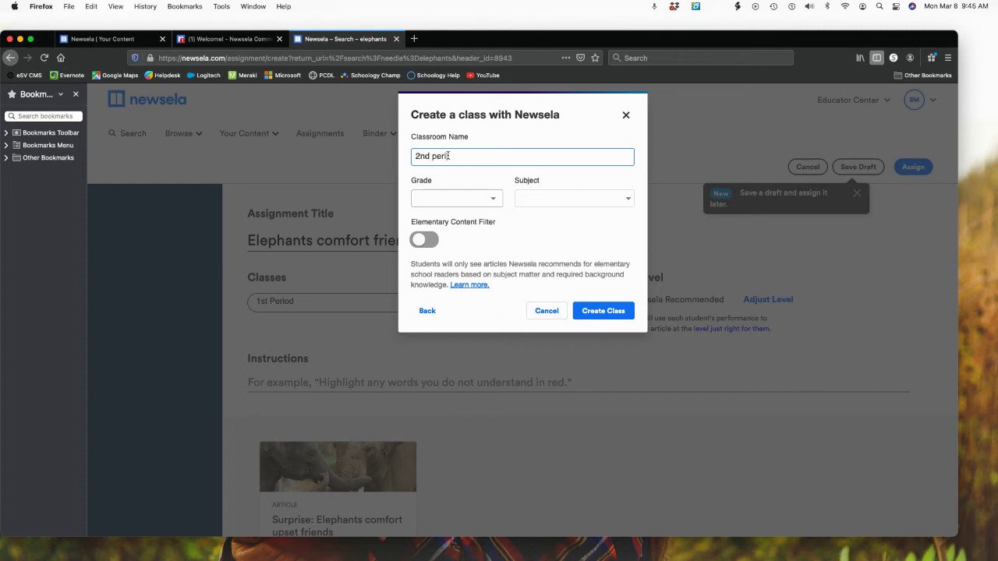
{"action": "left_click", "coordinate": [489, 198]}
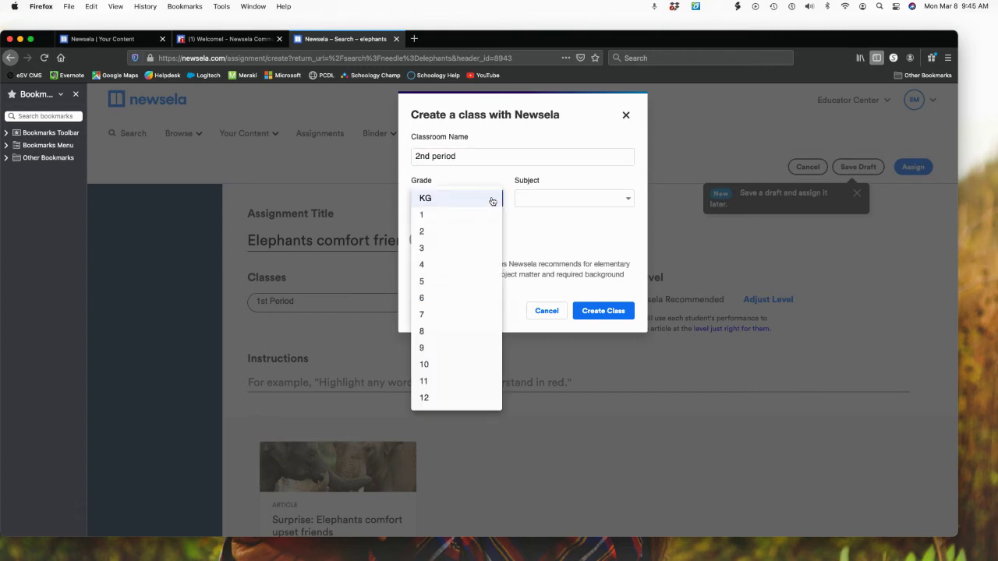
{"action": "left_click", "coordinate": [441, 281]}
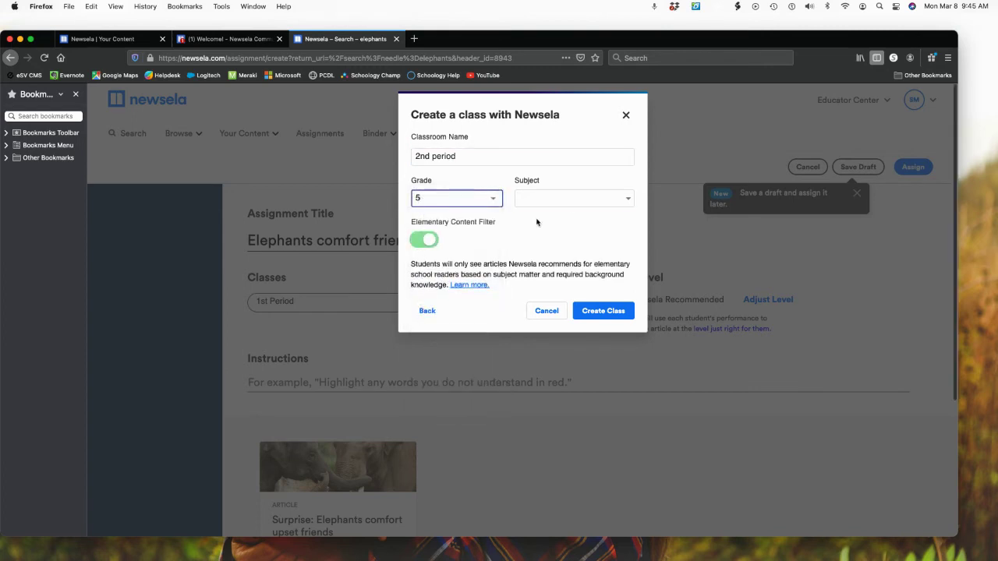
{"action": "left_click", "coordinate": [625, 197]}
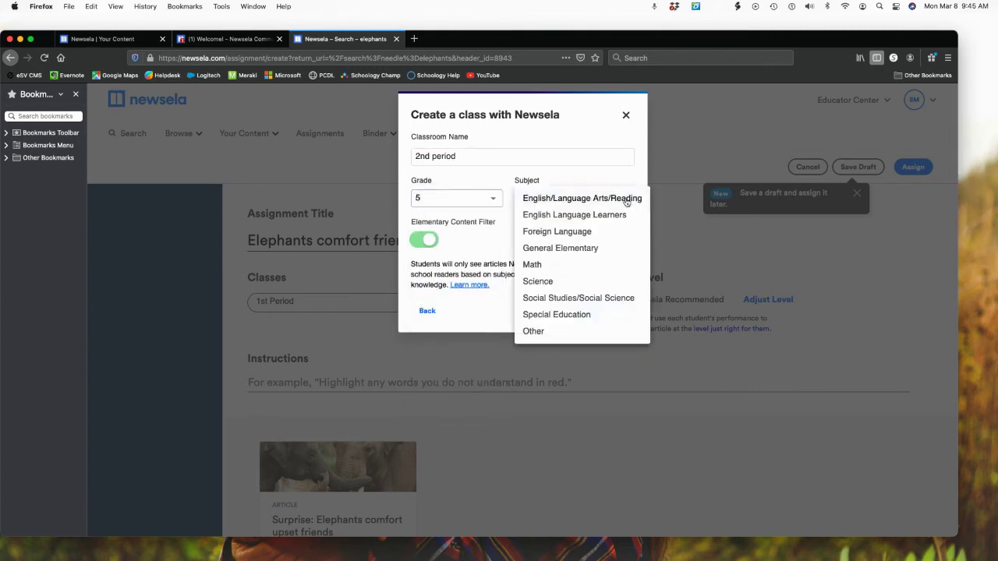
{"action": "left_click", "coordinate": [537, 281]}
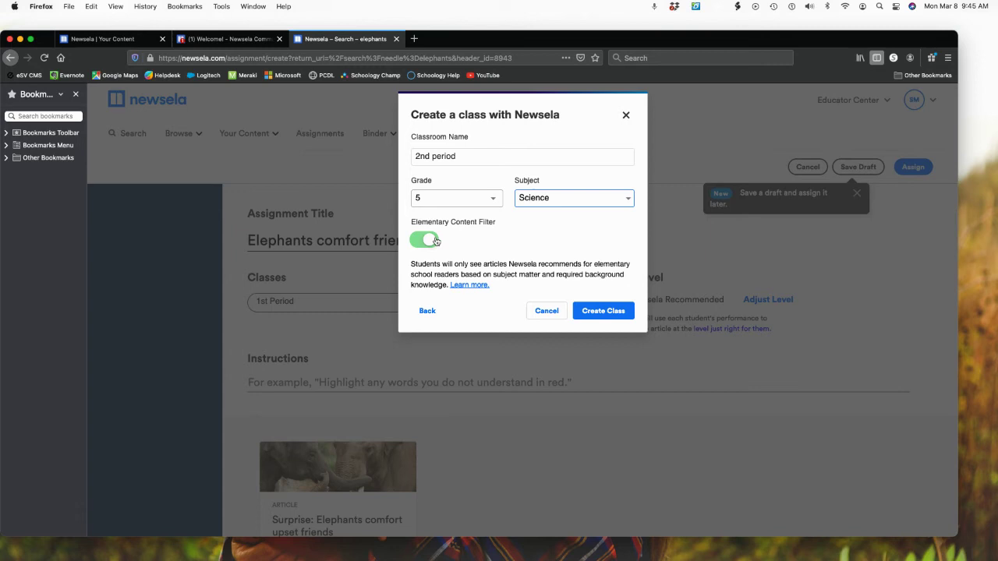
{"action": "left_click", "coordinate": [432, 242]}
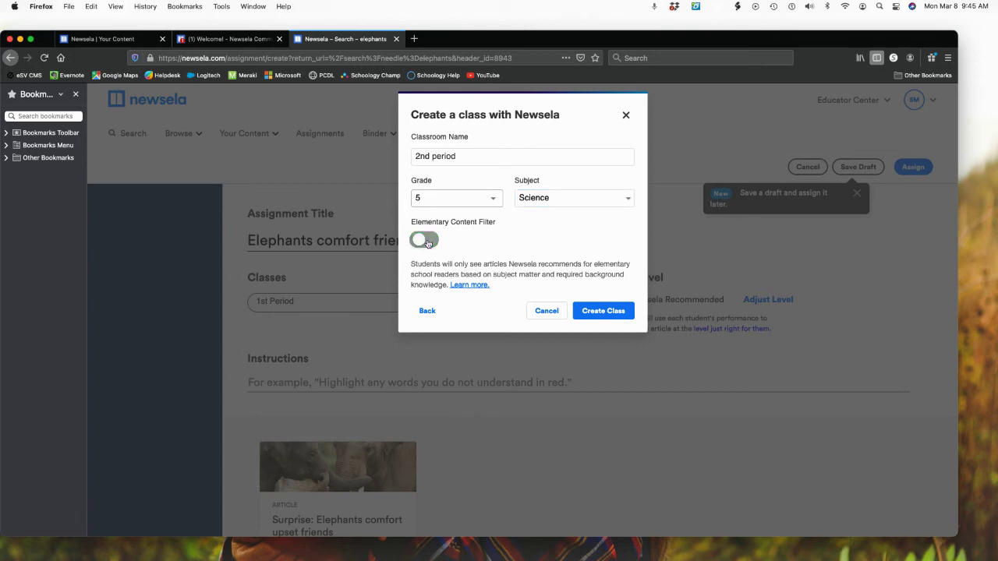
{"action": "left_click", "coordinate": [422, 242]}
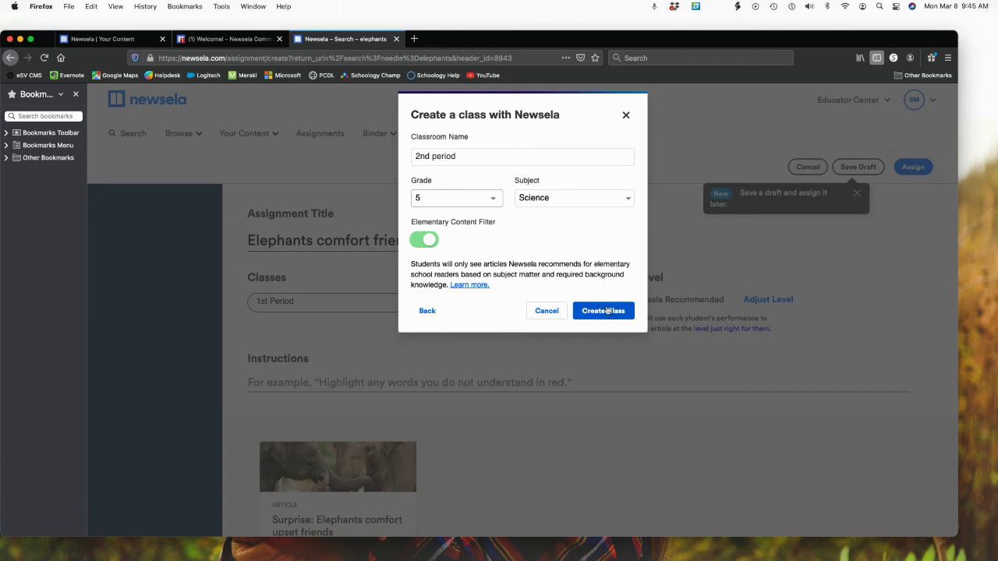
{"action": "left_click", "coordinate": [607, 311]}
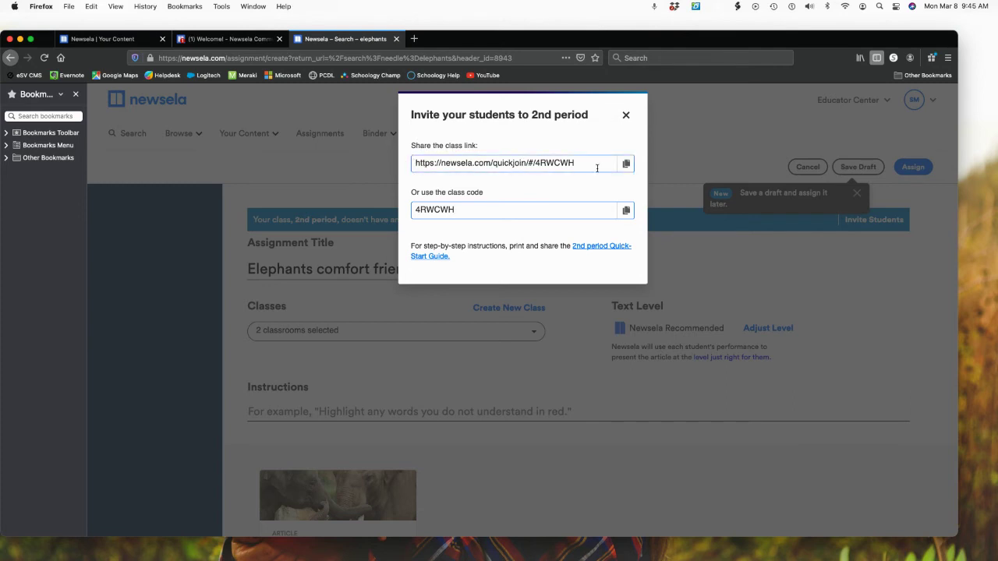
- Select the class code, then close the Invite your students dialog
{"action": "left_click", "coordinate": [497, 211]}
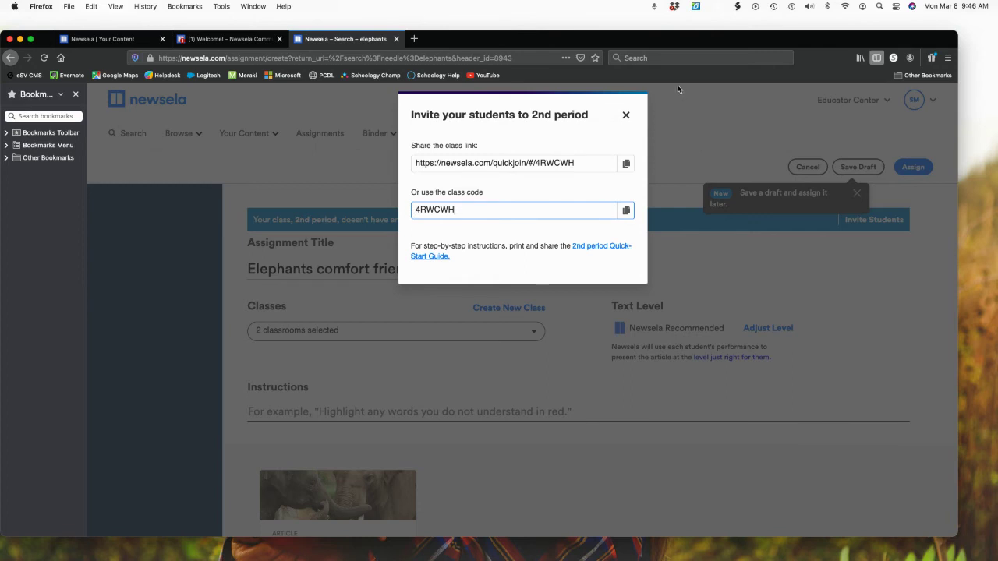
{"action": "left_click", "coordinate": [624, 115]}
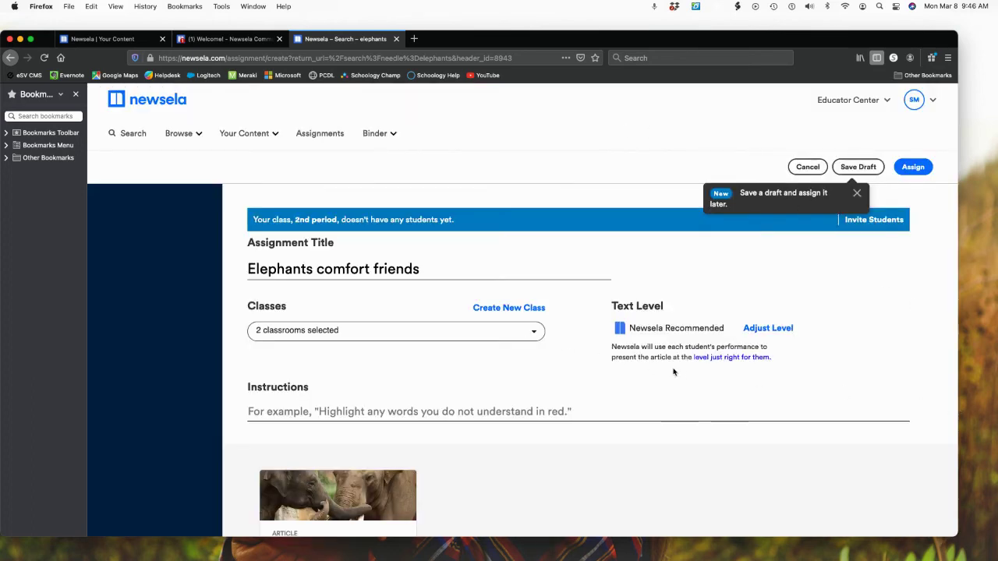
{"action": "left_click", "coordinate": [530, 334]}
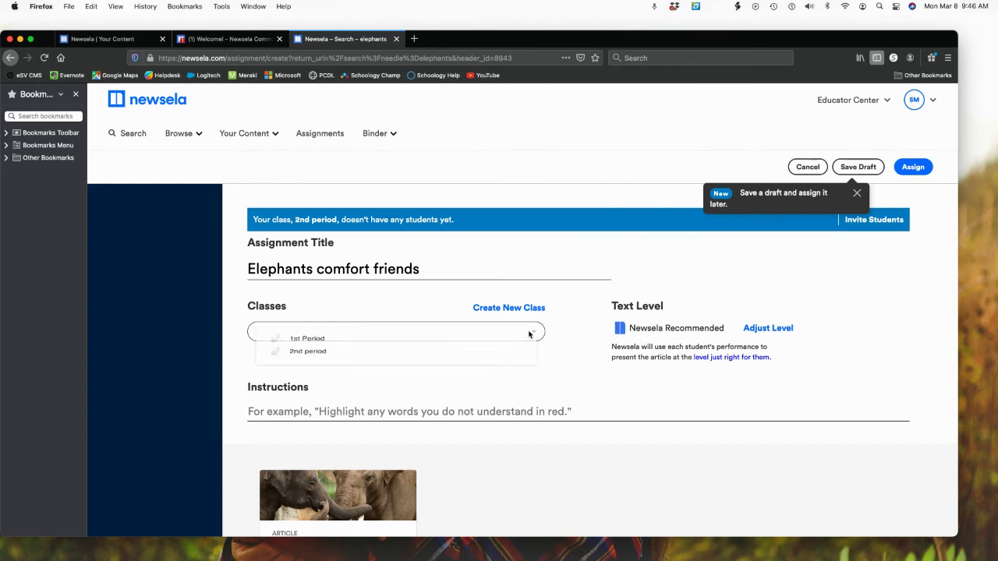
{"action": "left_click", "coordinate": [416, 343]}
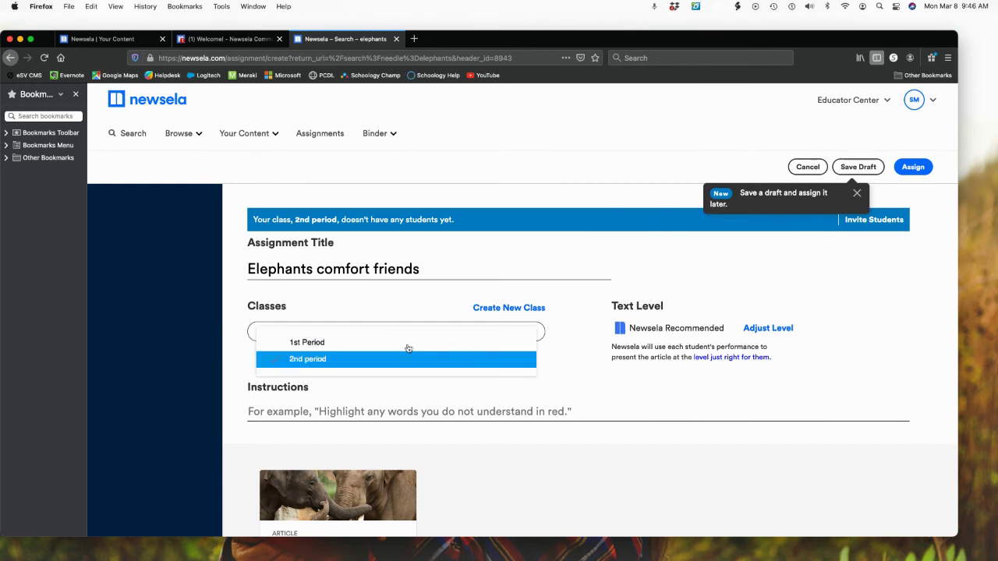
{"action": "left_click", "coordinate": [345, 343]}
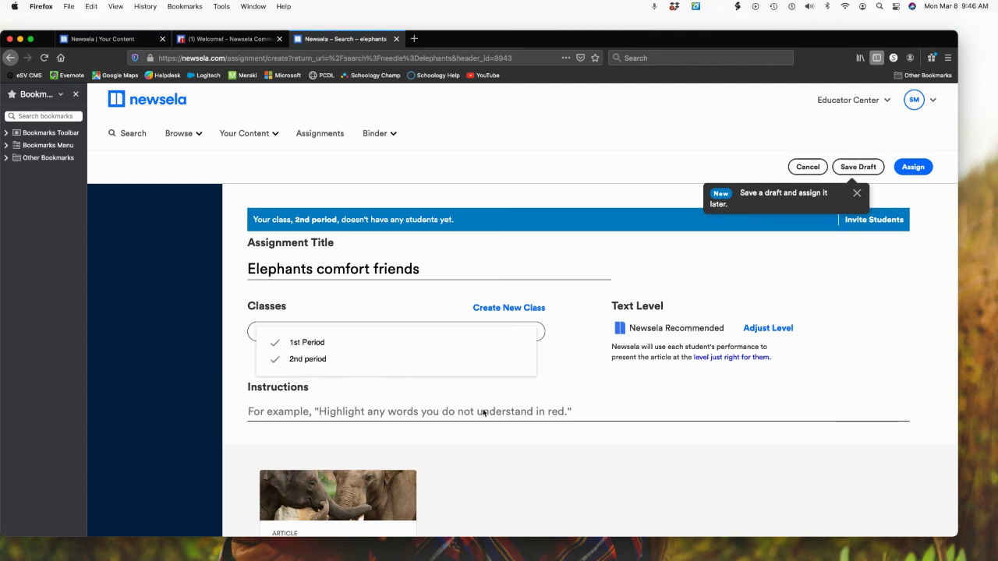
{"action": "left_click", "coordinate": [781, 333]}
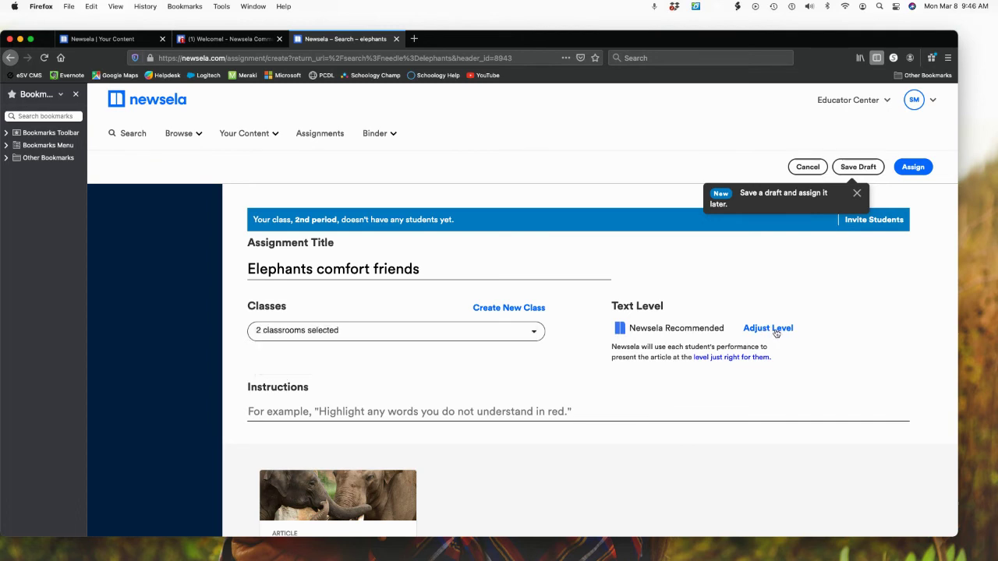
{"action": "left_click", "coordinate": [777, 333]}
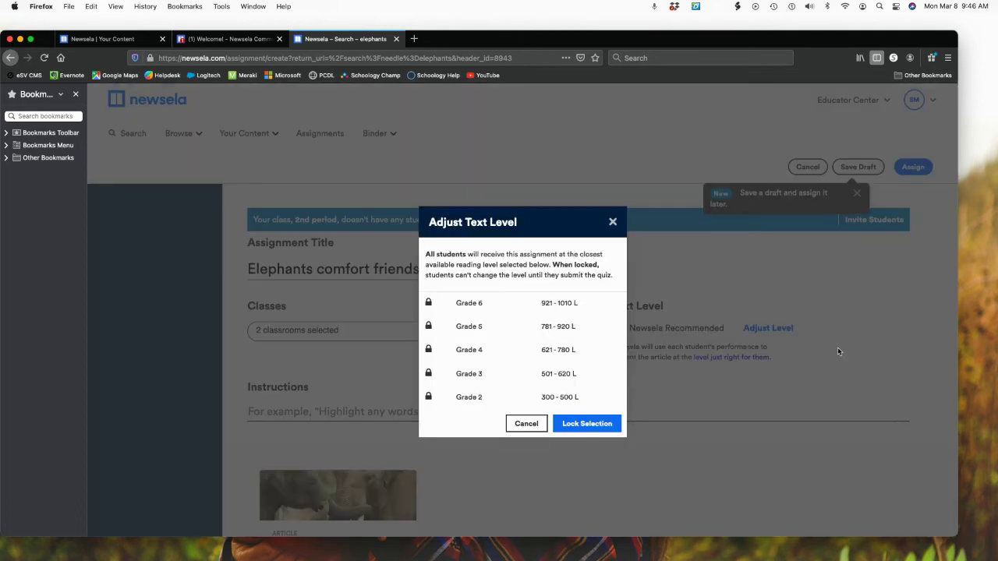
{"action": "left_click", "coordinate": [526, 423]}
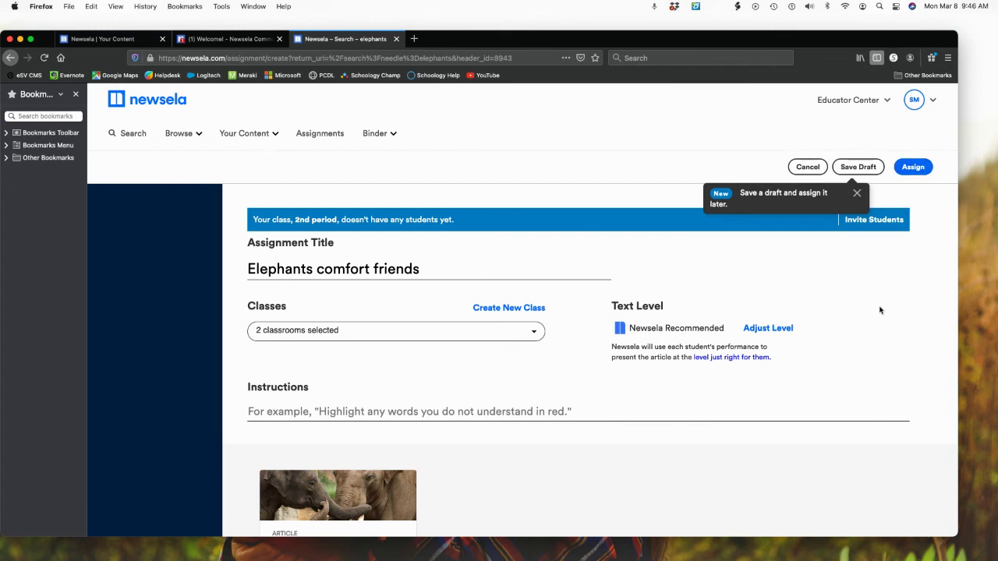
- Assign the 'Elephants comfort friends' article to 1st Period and 2nd period
{"action": "scroll", "coordinate": [879, 310], "scroll_direction": "down", "scroll_amount": 5}
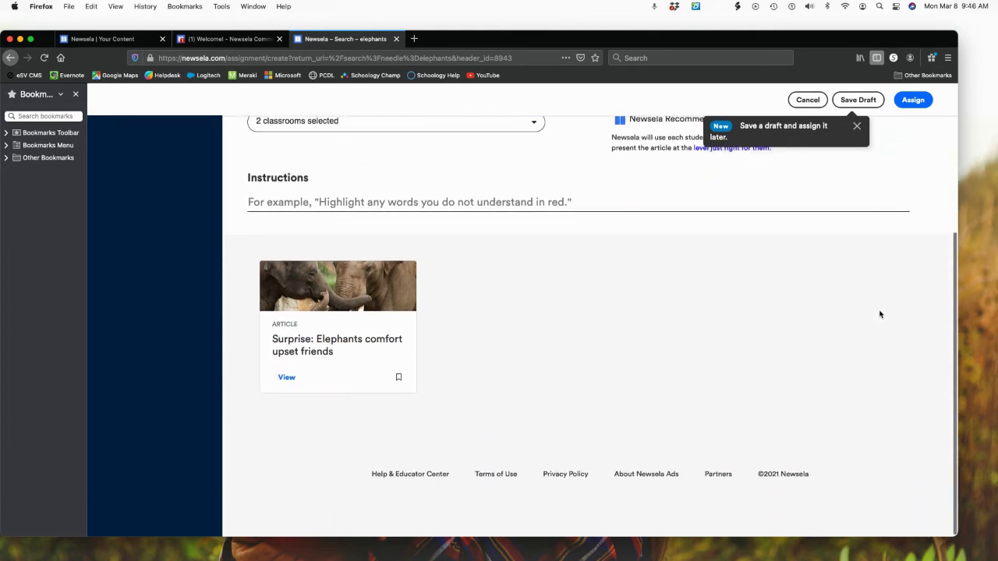
{"action": "scroll", "coordinate": [881, 312], "scroll_direction": "up", "scroll_amount": 3}
{"action": "scroll", "coordinate": [881, 318], "scroll_direction": "up", "scroll_amount": 2}
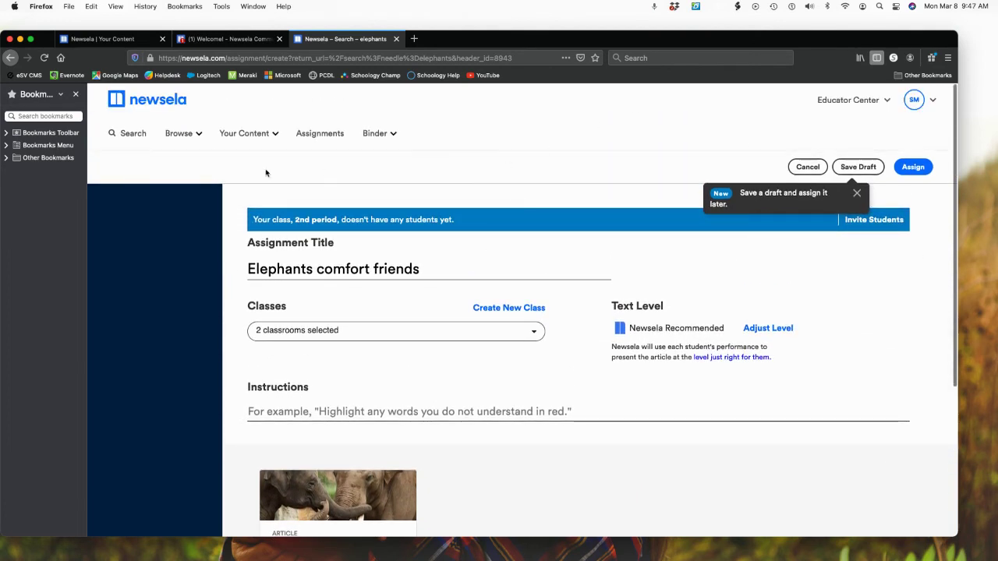
{"action": "left_click", "coordinate": [267, 131]}
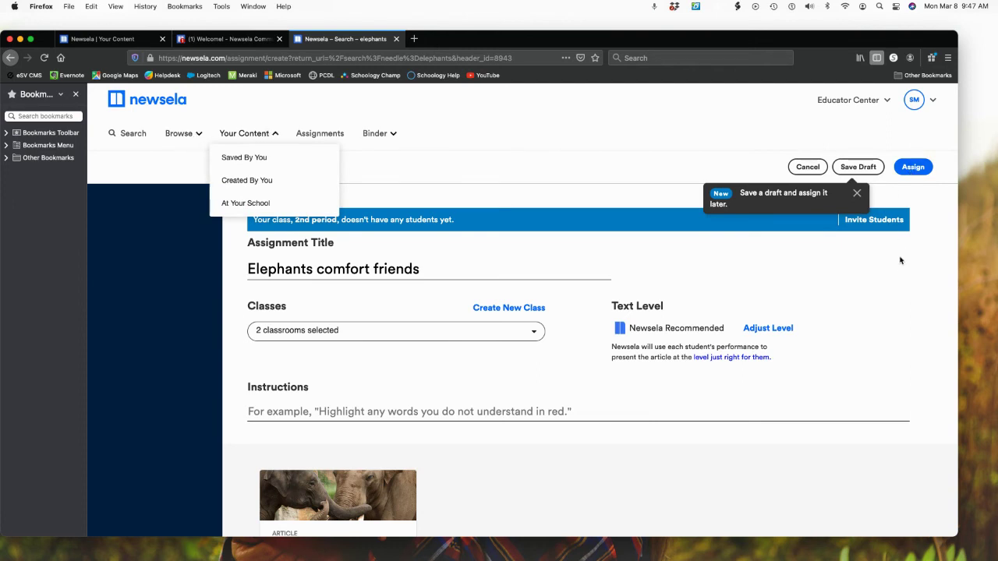
{"action": "left_click", "coordinate": [912, 168]}
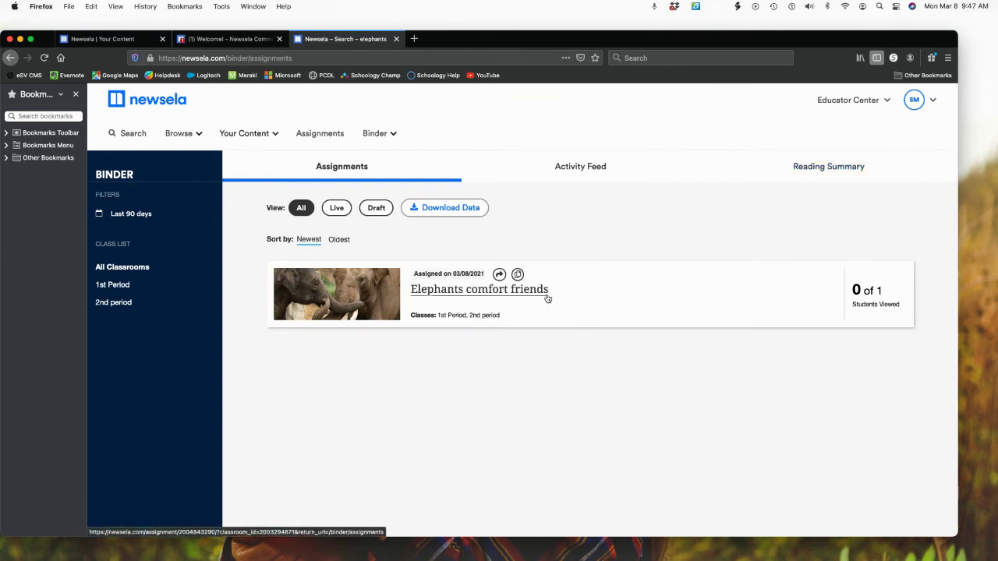
- Open the 'Elephants comfort friends' assignment from the Binder and review its article stats
{"action": "left_click", "coordinate": [883, 307]}
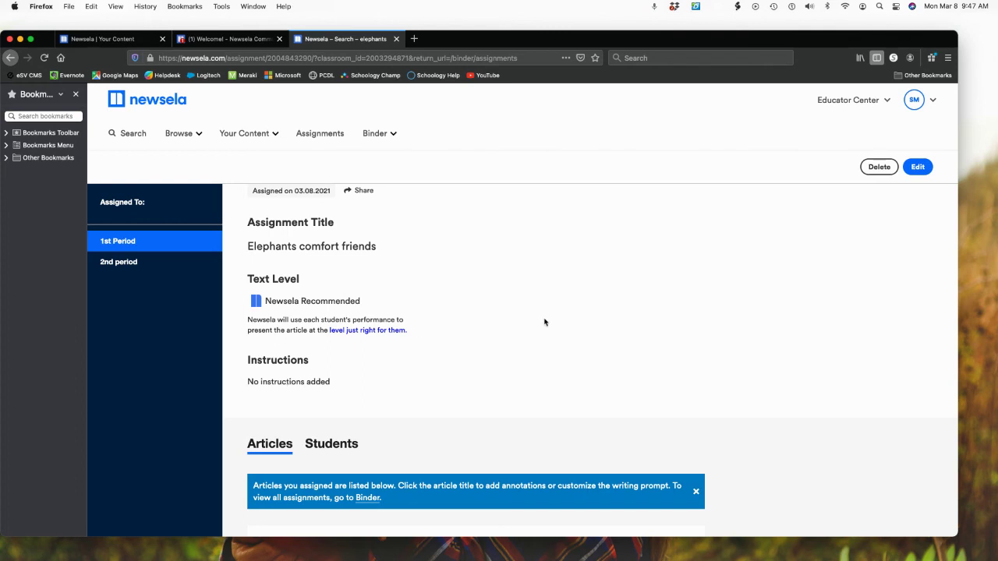
{"action": "scroll", "coordinate": [544, 322], "scroll_direction": "down", "scroll_amount": 10}
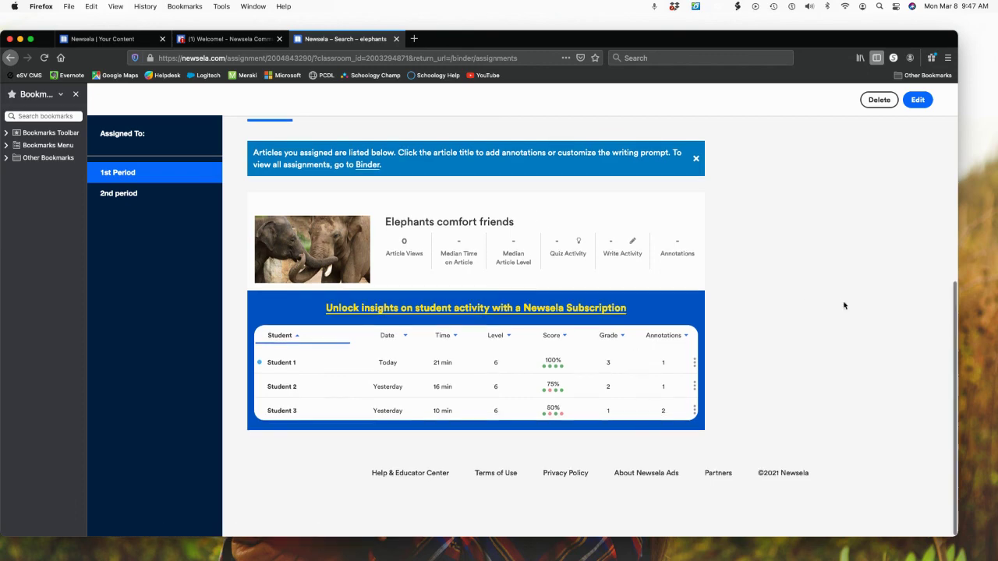
{"action": "scroll", "coordinate": [843, 306], "scroll_direction": "up", "scroll_amount": 5}
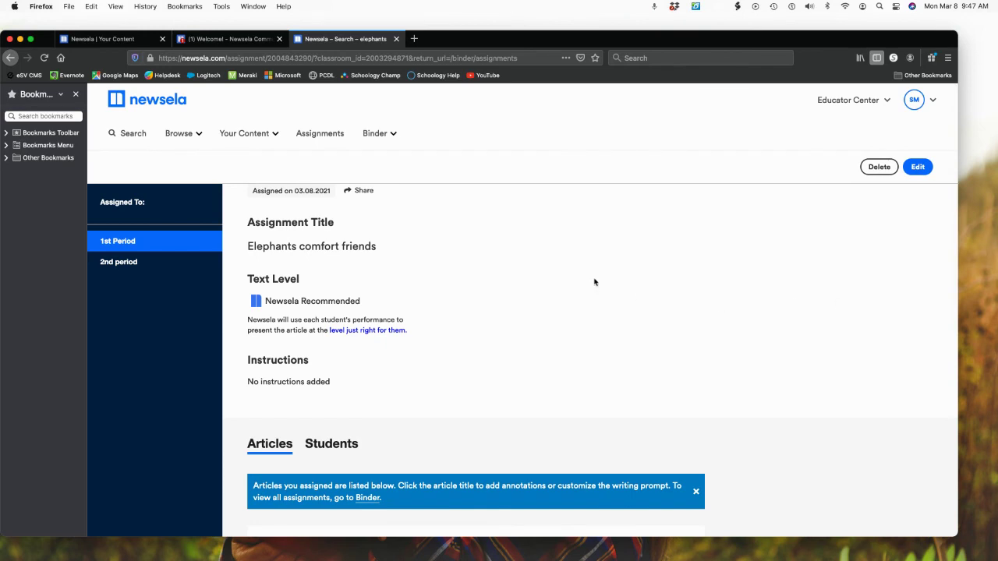